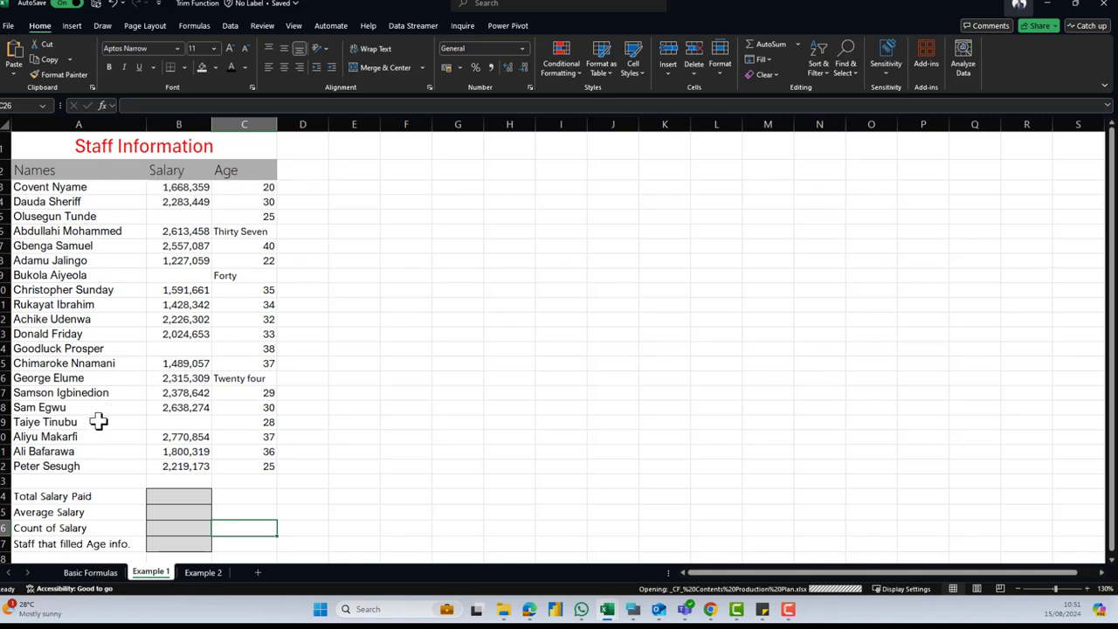
Select the staff names, the Salary column and the Age heading to review the table.
{"action": "left_click_drag", "start_coordinate": [88, 173], "coordinate": [79, 460]}
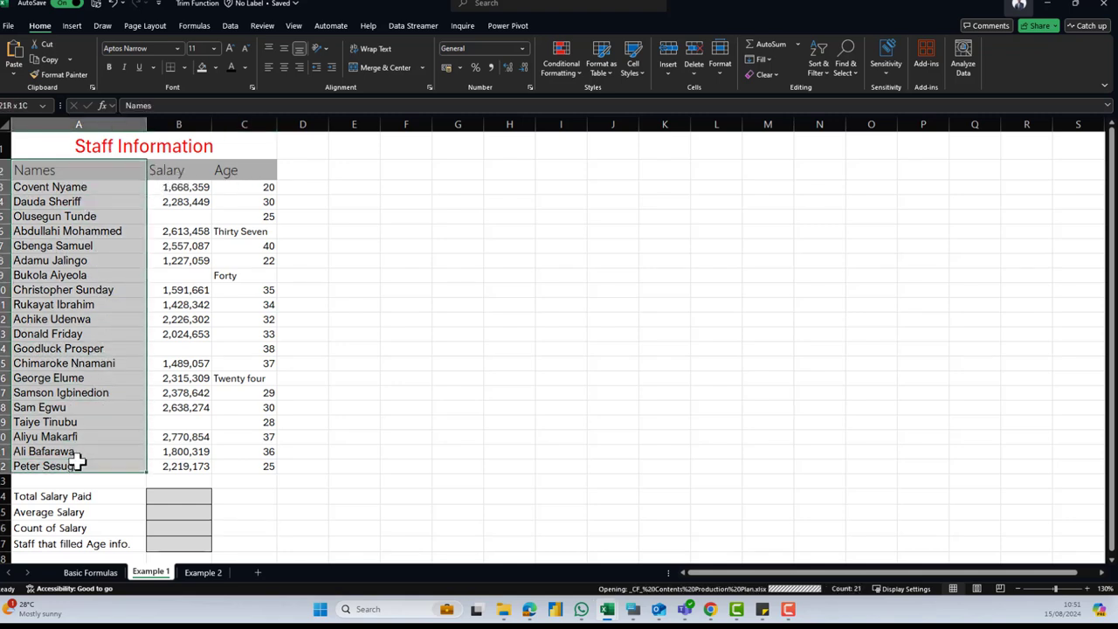
{"action": "left_click_drag", "start_coordinate": [192, 175], "coordinate": [191, 465]}
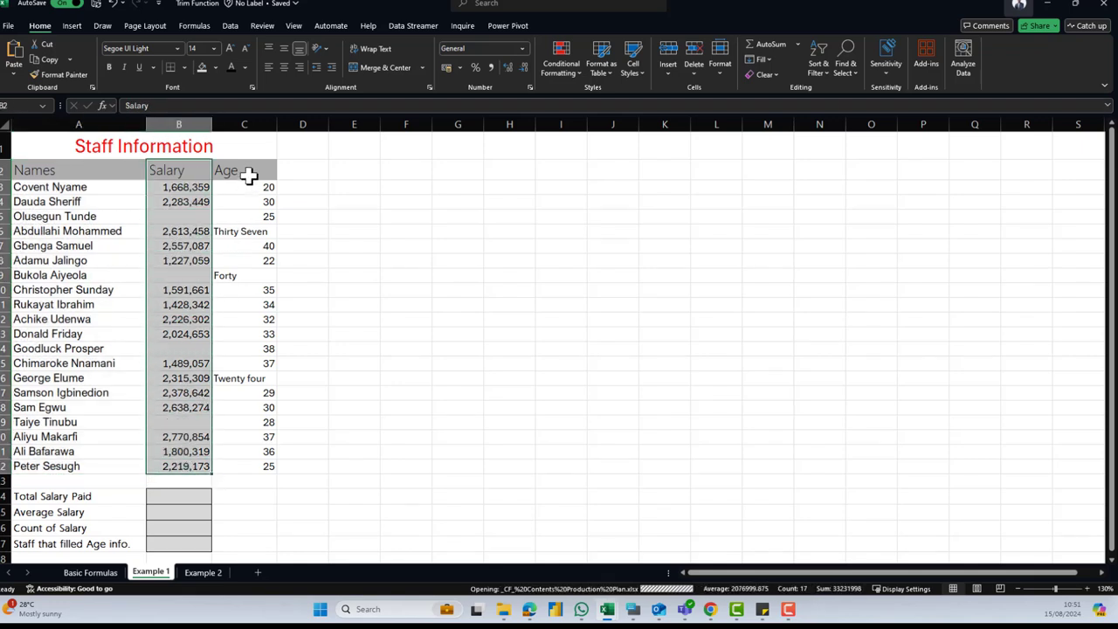
{"action": "left_click", "coordinate": [254, 169]}
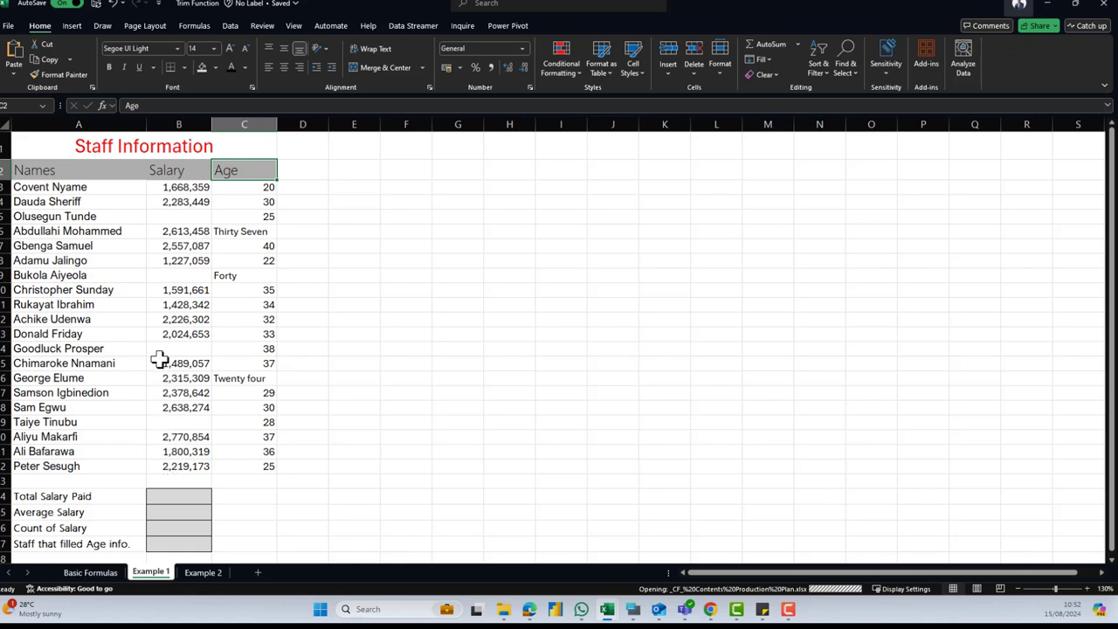
Enter =SUM(B3:B22) in B24 to total the staff salaries.
{"action": "left_click", "coordinate": [186, 496]}
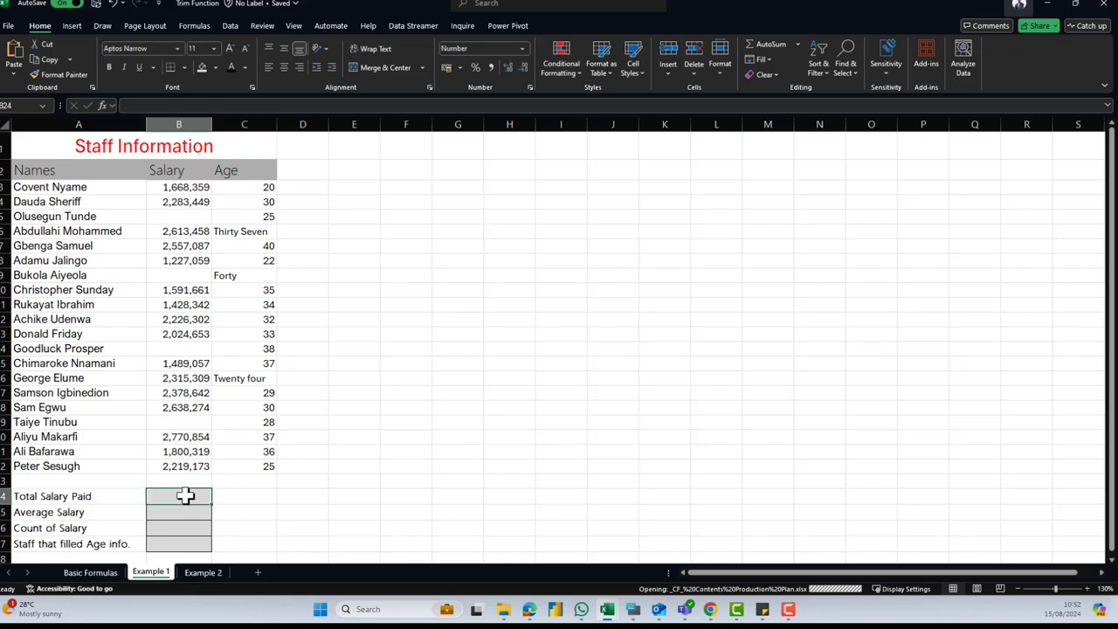
{"action": "type", "text": "="}
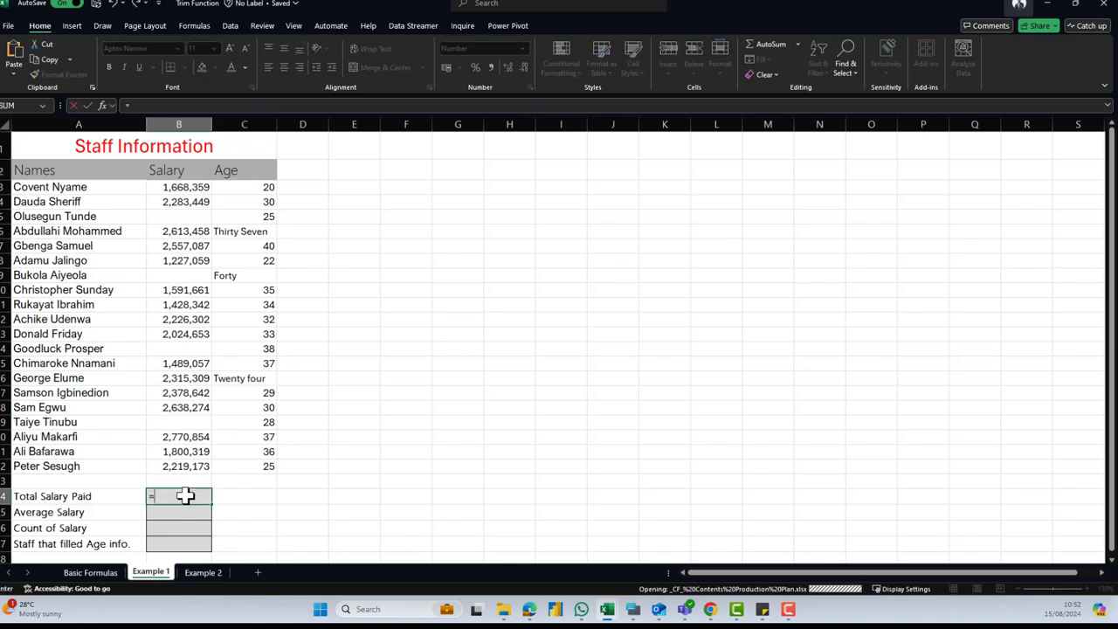
{"action": "type", "text": "sum"}
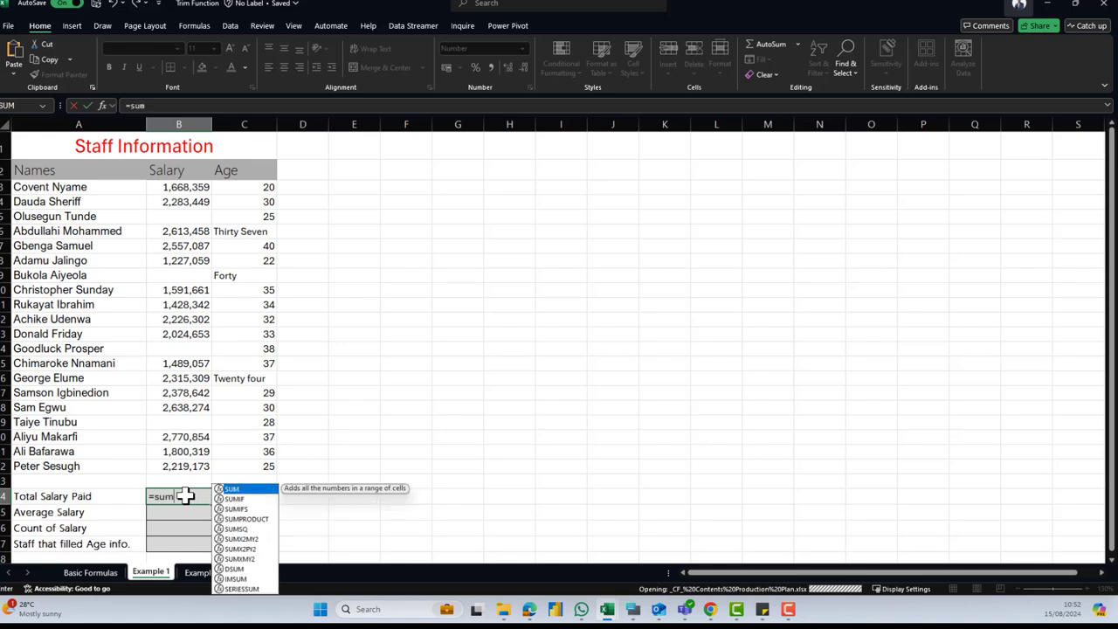
{"action": "double_click", "coordinate": [250, 491]}
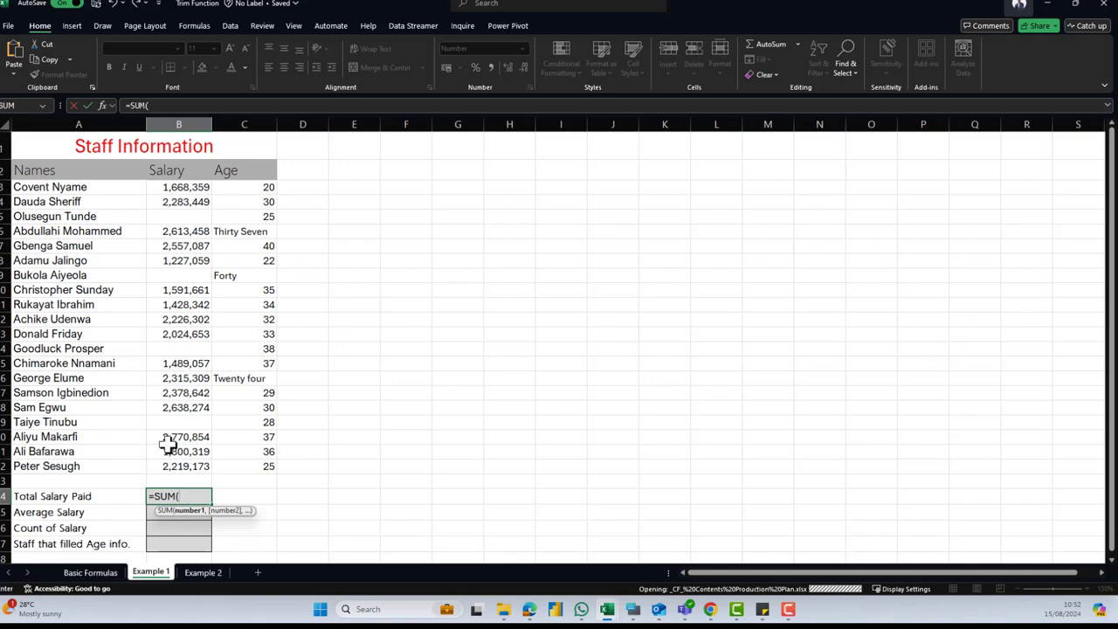
{"action": "left_click", "coordinate": [180, 187]}
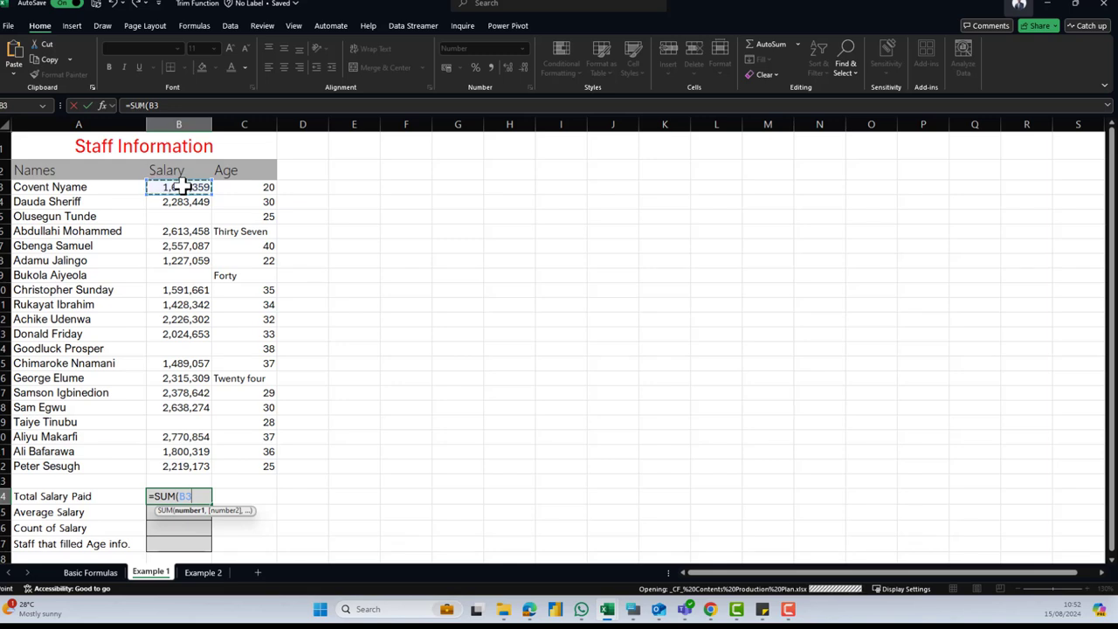
{"action": "left_click_drag", "start_coordinate": [181, 187], "coordinate": [204, 466]}
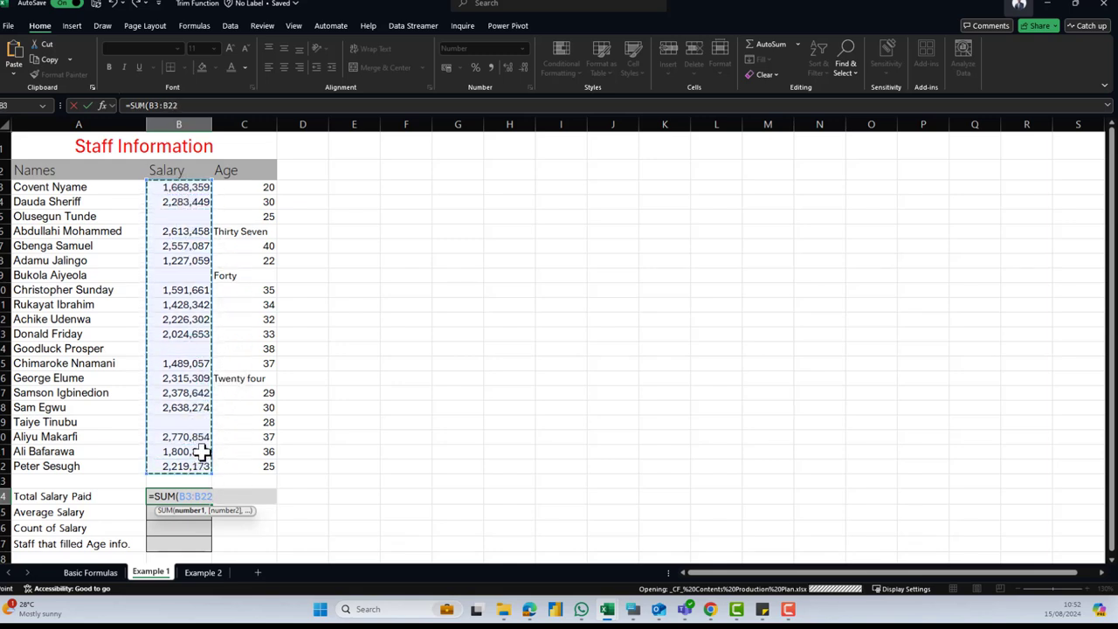
{"action": "type", "text": ")"}
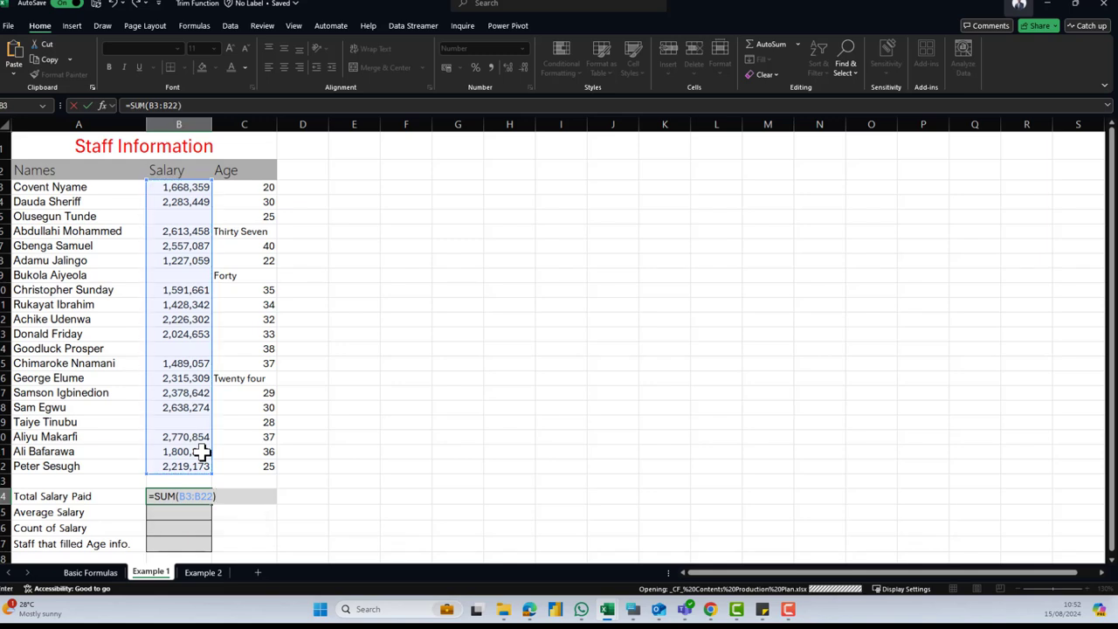
{"action": "key", "text": "Return"}
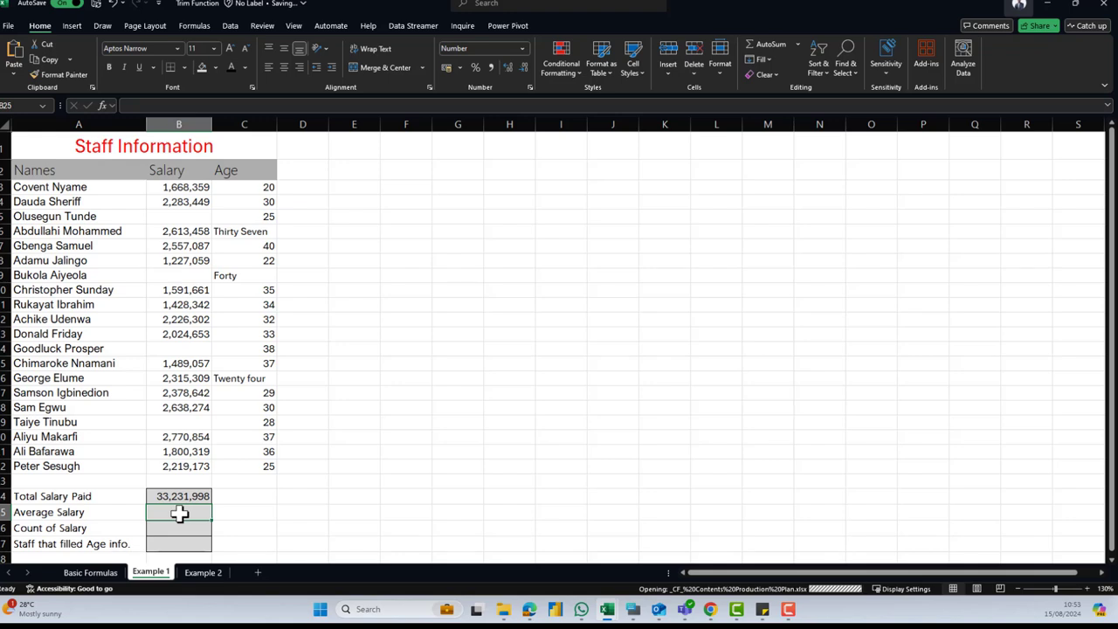
Enter =AVERAGE(B3:B22) in B25, giving an average salary of 2,077,000.
{"action": "type", "text": "=aver"}
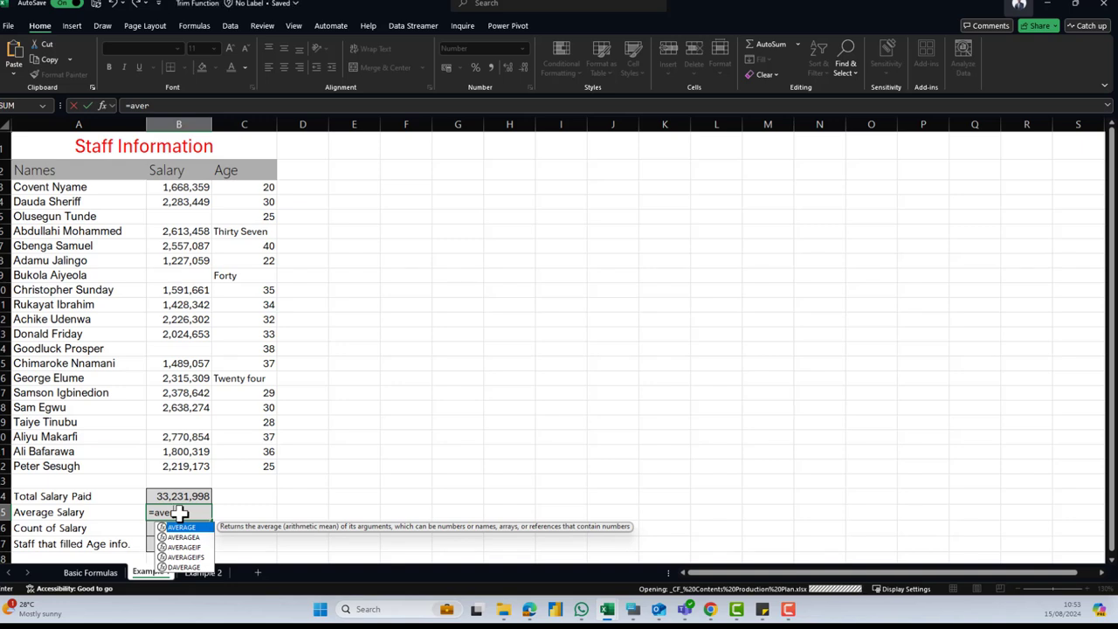
{"action": "key", "text": "Tab"}
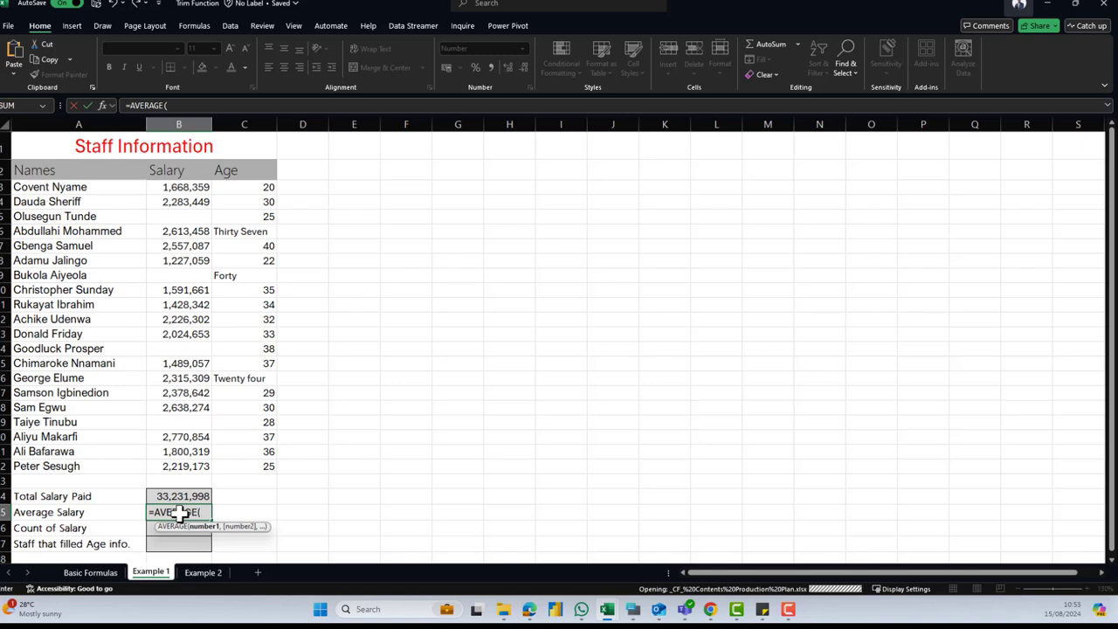
{"action": "left_click", "coordinate": [199, 186]}
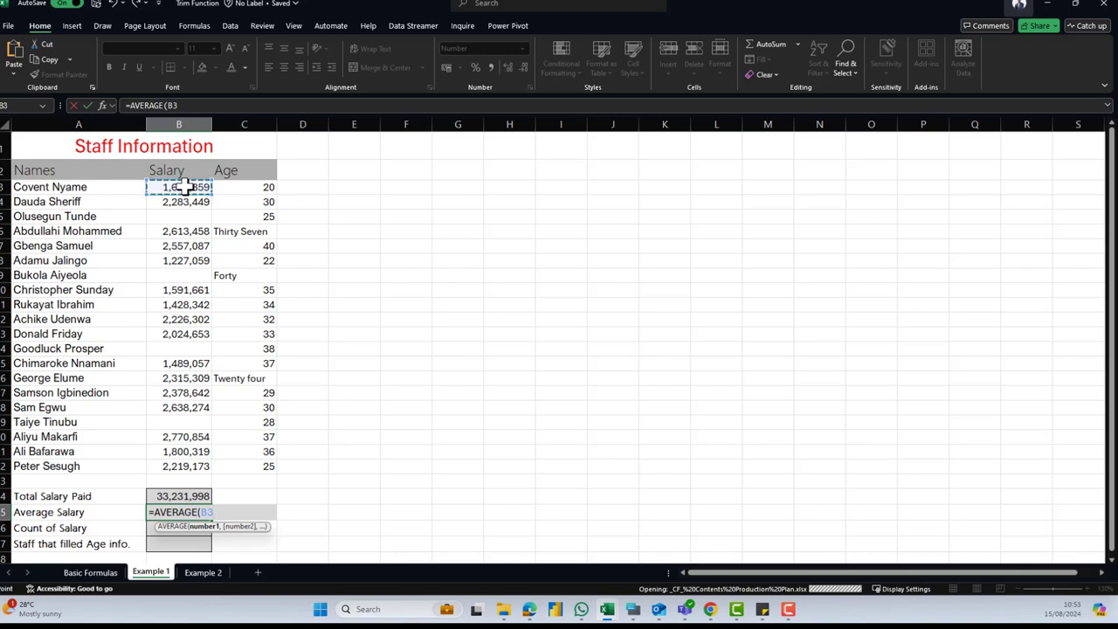
{"action": "left_click_drag", "start_coordinate": [186, 186], "coordinate": [190, 464]}
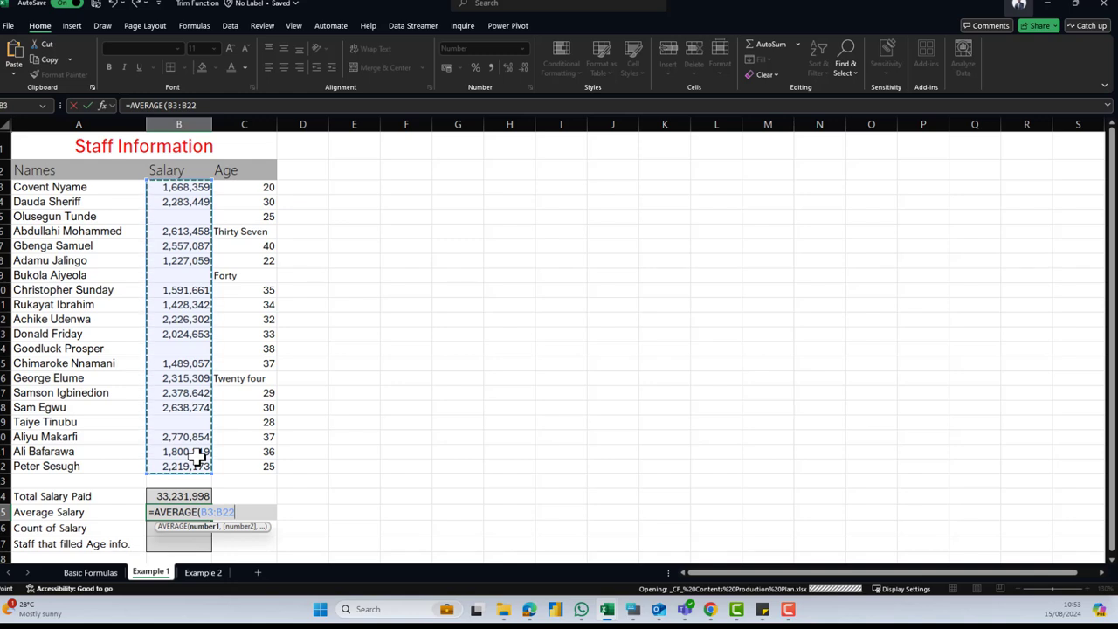
{"action": "type", "text": ")"}
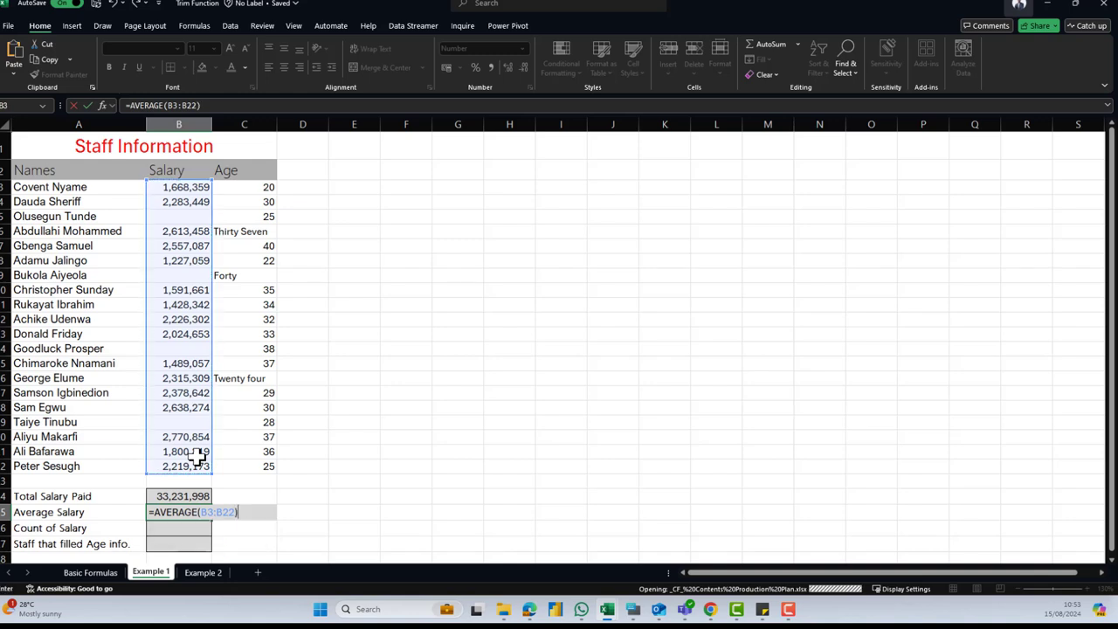
{"action": "key", "text": "Return"}
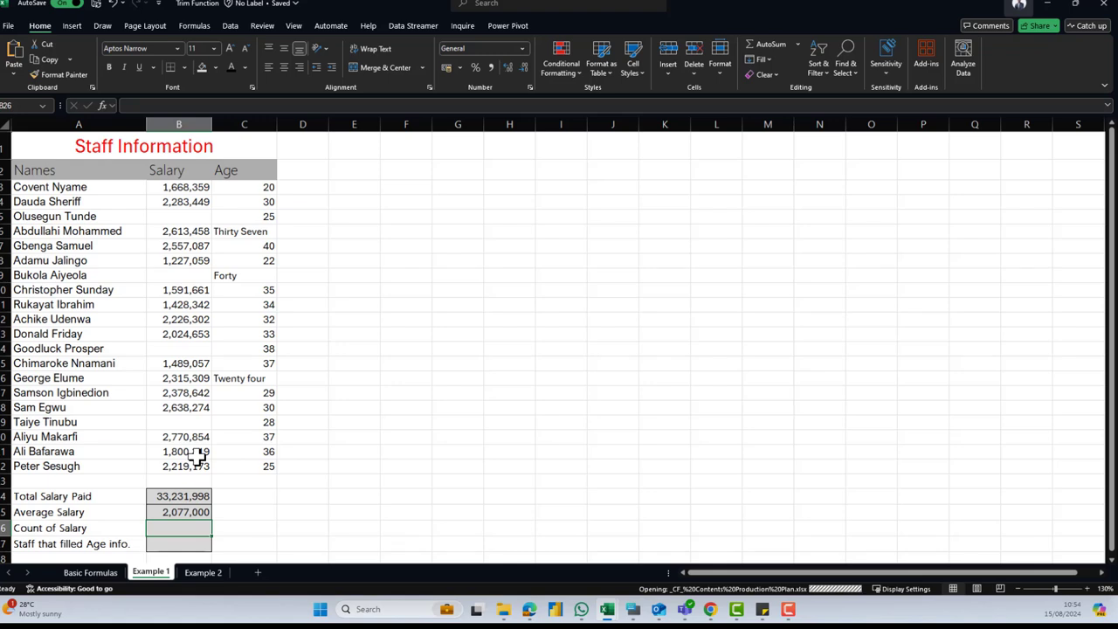
Enter =COUNT(B3:B22) in B26, giving a salary count of 16.
{"action": "type", "text": "=cou"}
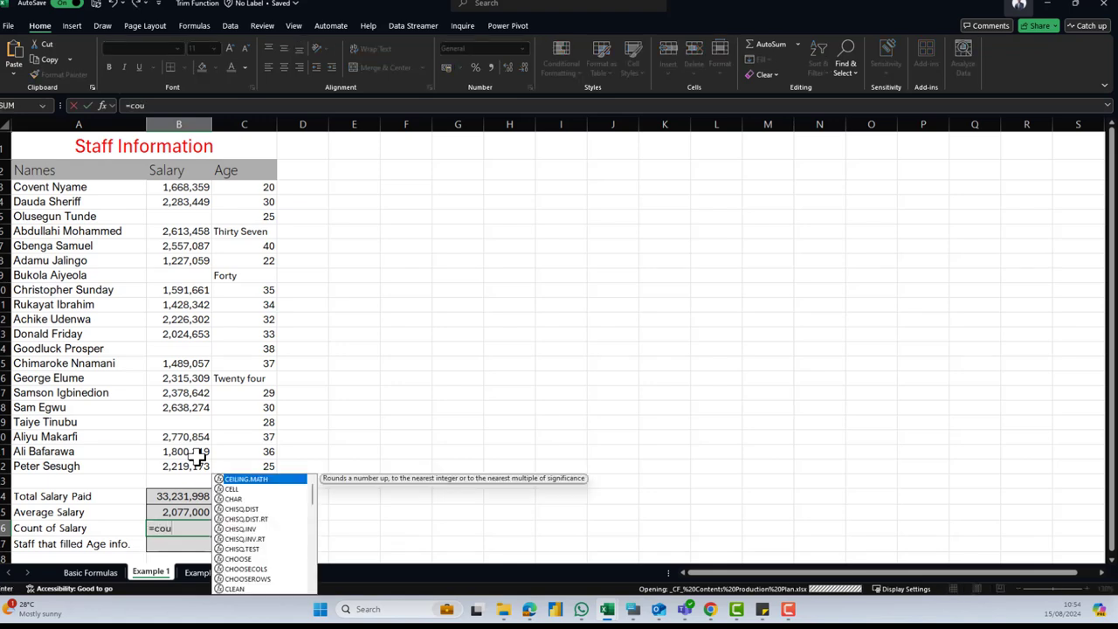
{"action": "type", "text": "nt"}
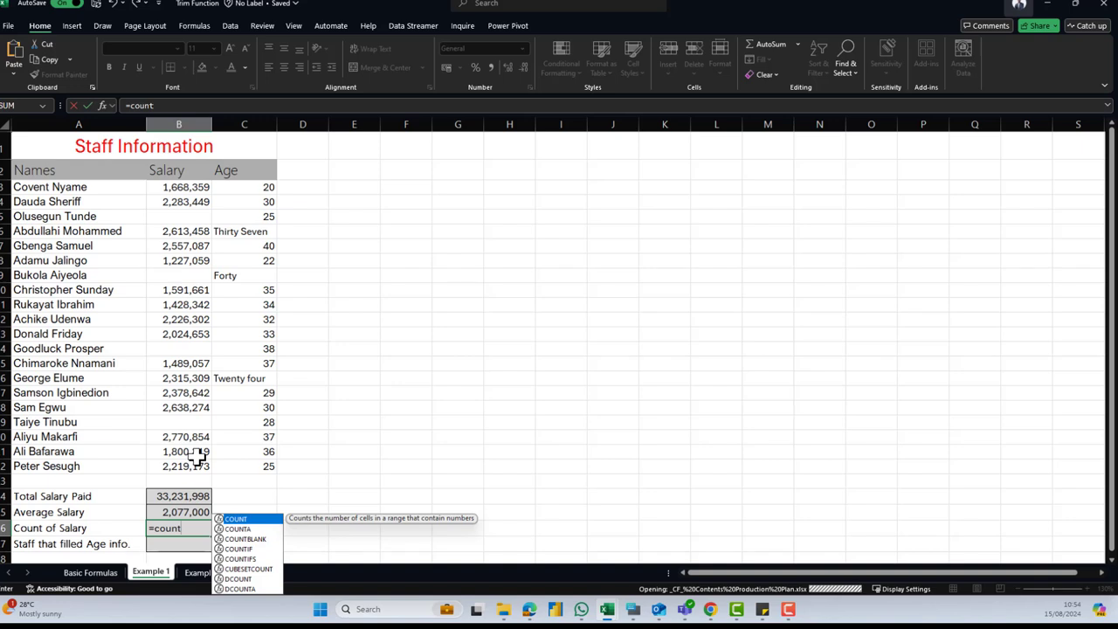
{"action": "key", "text": "Tab"}
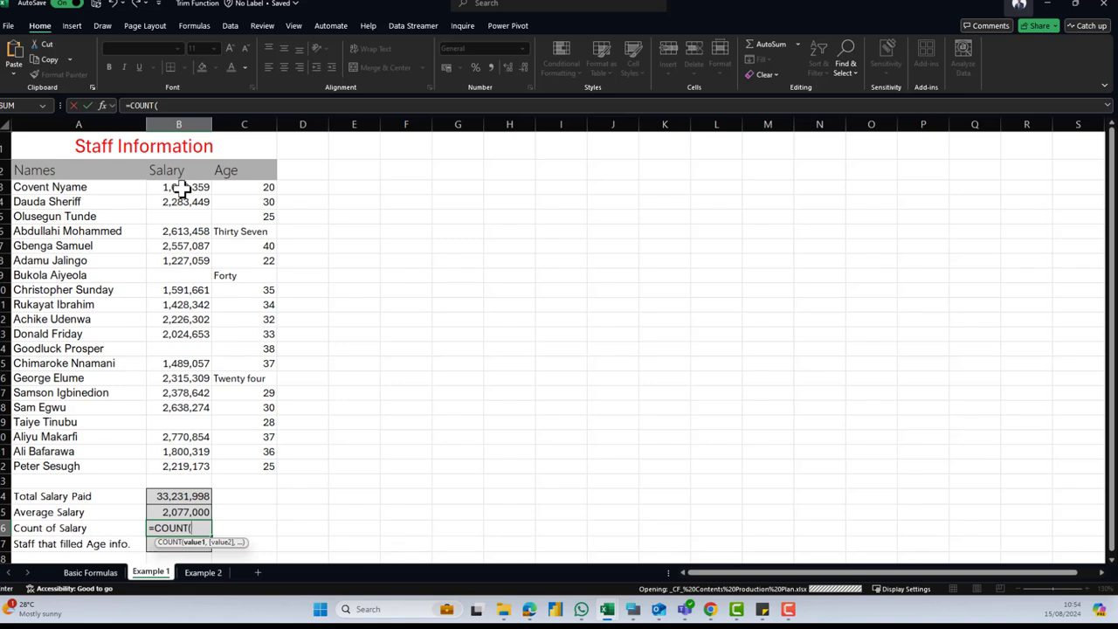
{"action": "left_click_drag", "start_coordinate": [177, 187], "coordinate": [190, 463]}
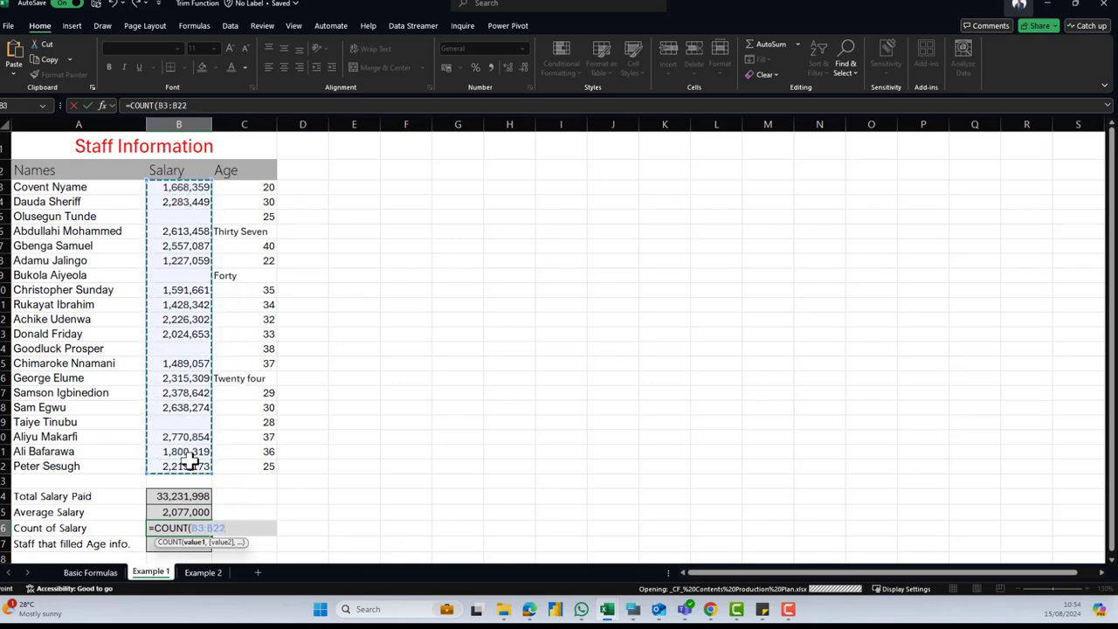
{"action": "type", "text": ")"}
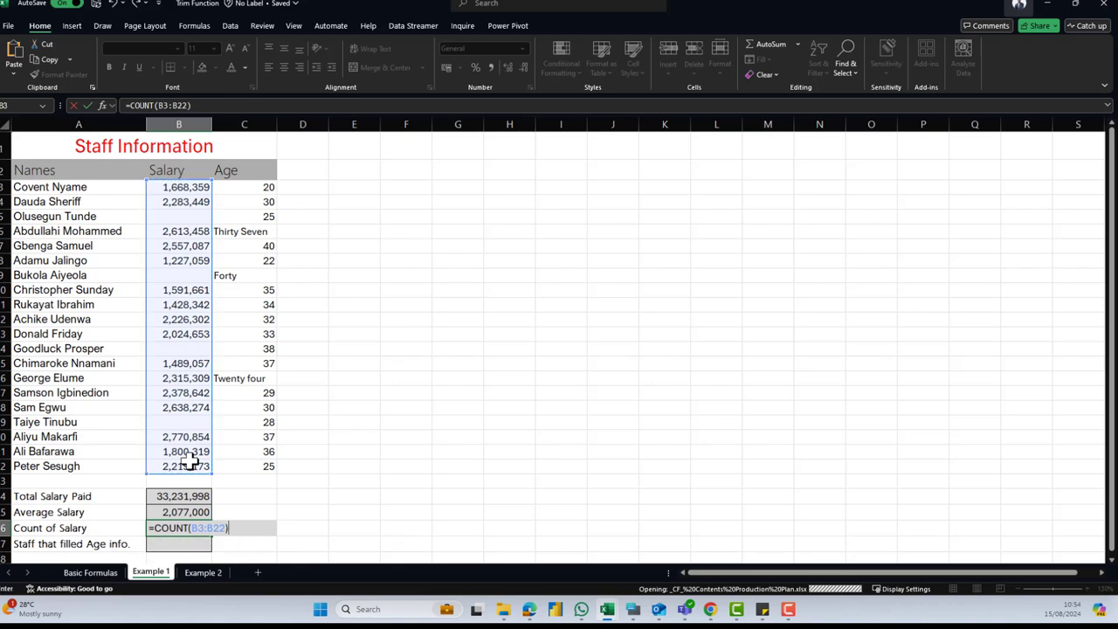
{"action": "key", "text": "Return"}
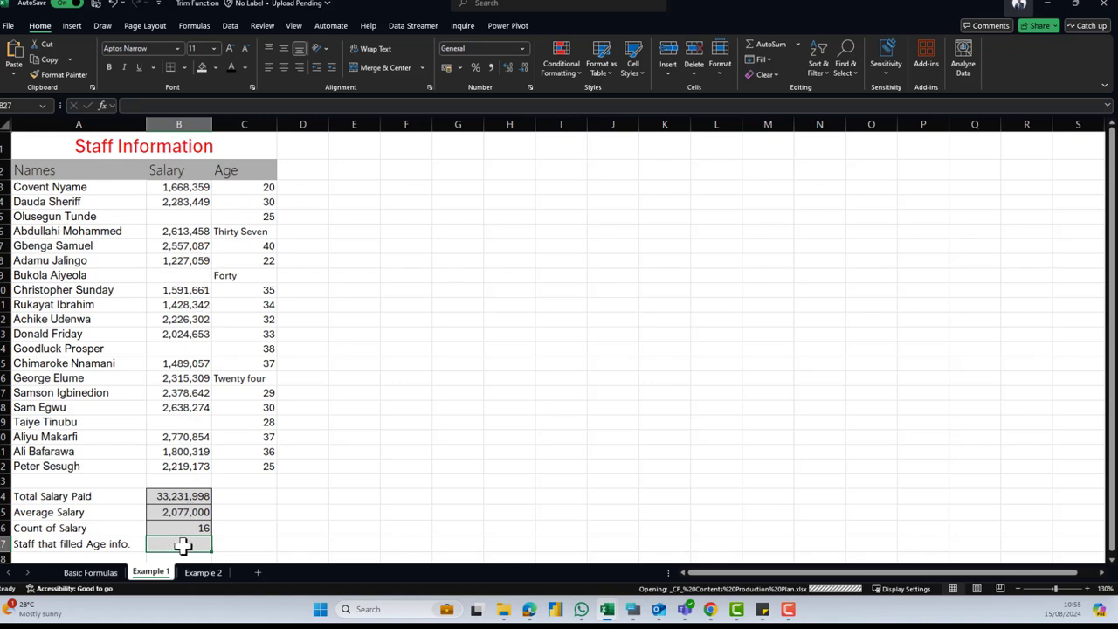
Enter =COUNT(C3:C22) in B27 to count the 17 numeric ages.
{"action": "type", "text": "=count"}
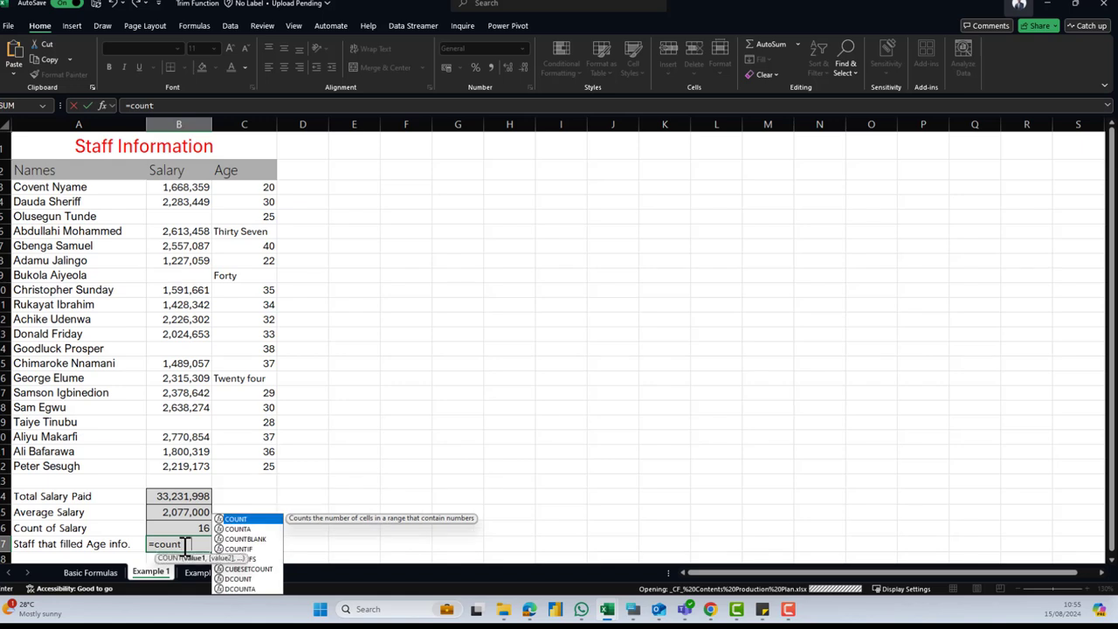
{"action": "key", "text": "Tab"}
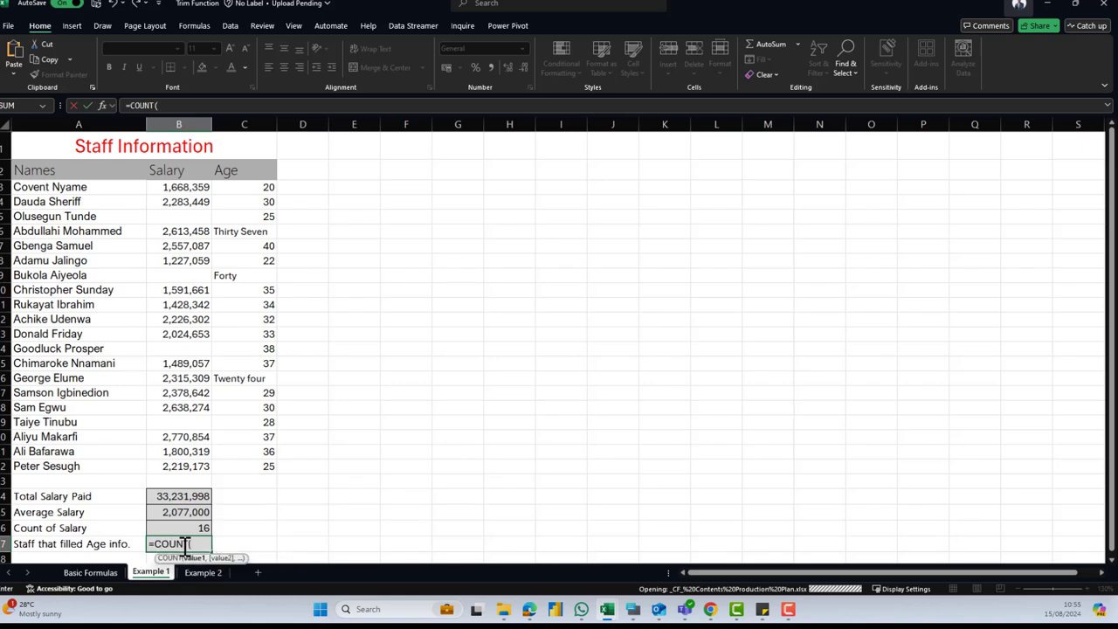
{"action": "left_click", "coordinate": [265, 190]}
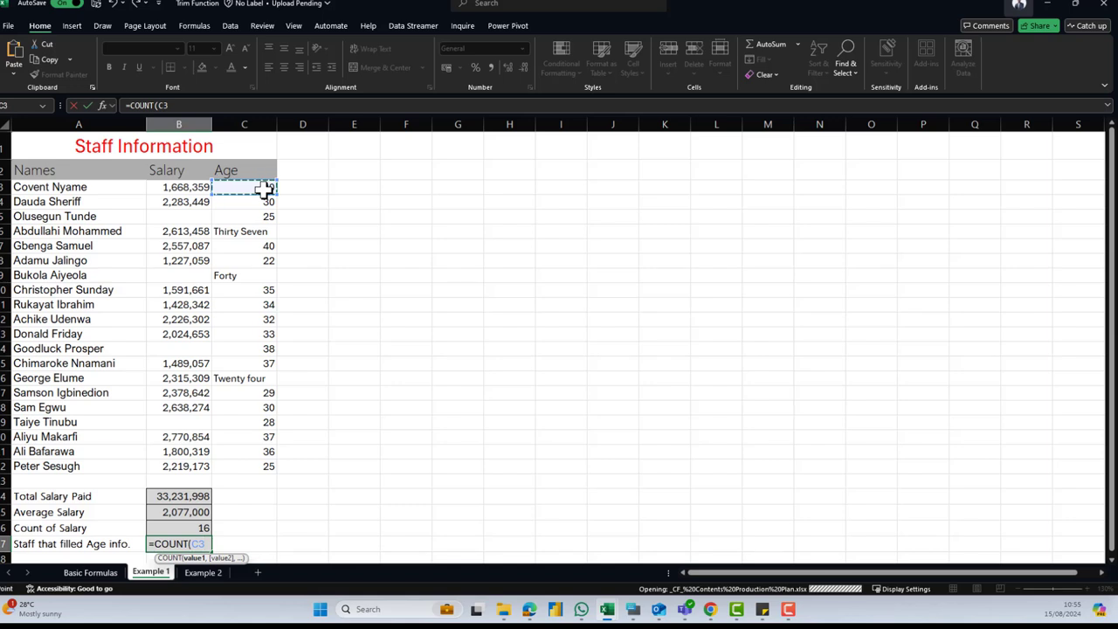
{"action": "key", "text": "ctrl+shift+Down"}
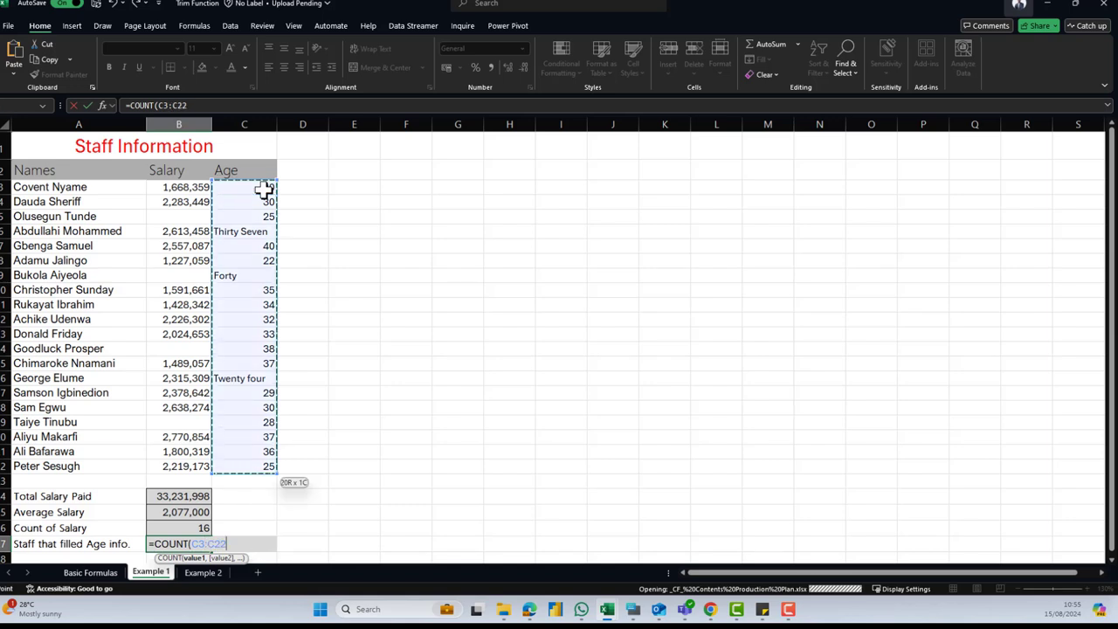
{"action": "type", "text": ")"}
{"action": "key", "text": "Return"}
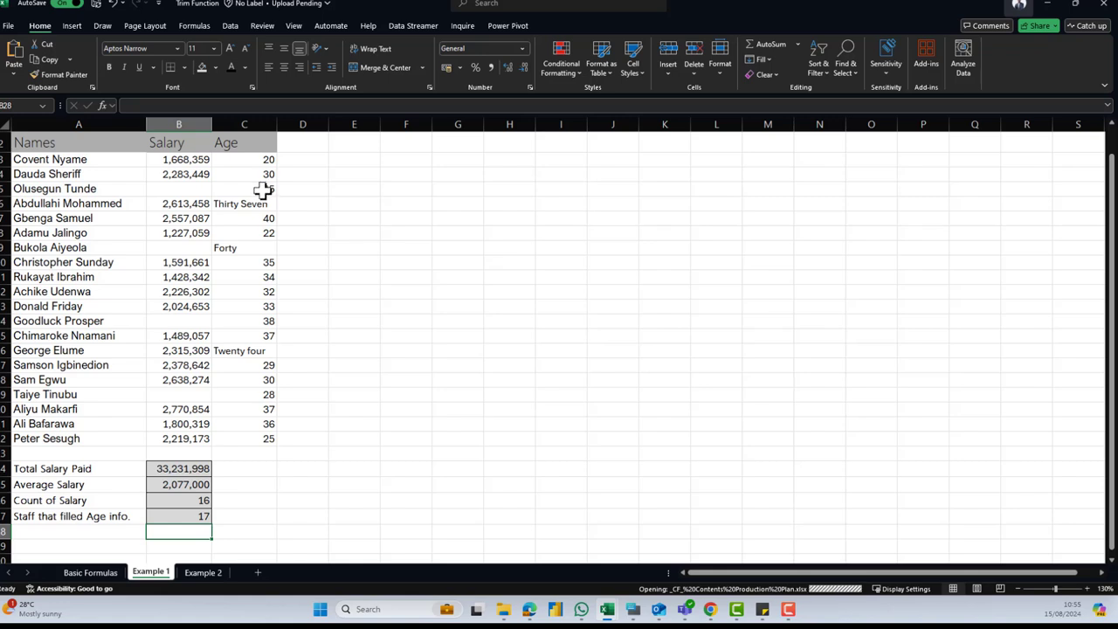
{"action": "scroll", "coordinate": [269, 210], "scroll_direction": "up", "scroll_amount": 1}
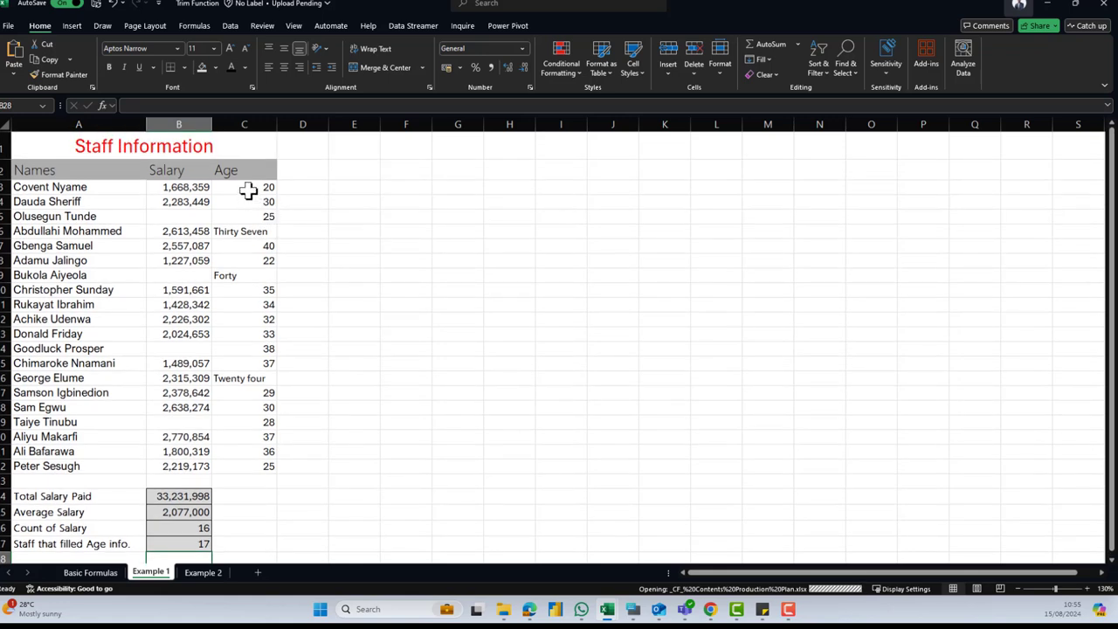
{"action": "left_click_drag", "start_coordinate": [250, 187], "coordinate": [241, 465]}
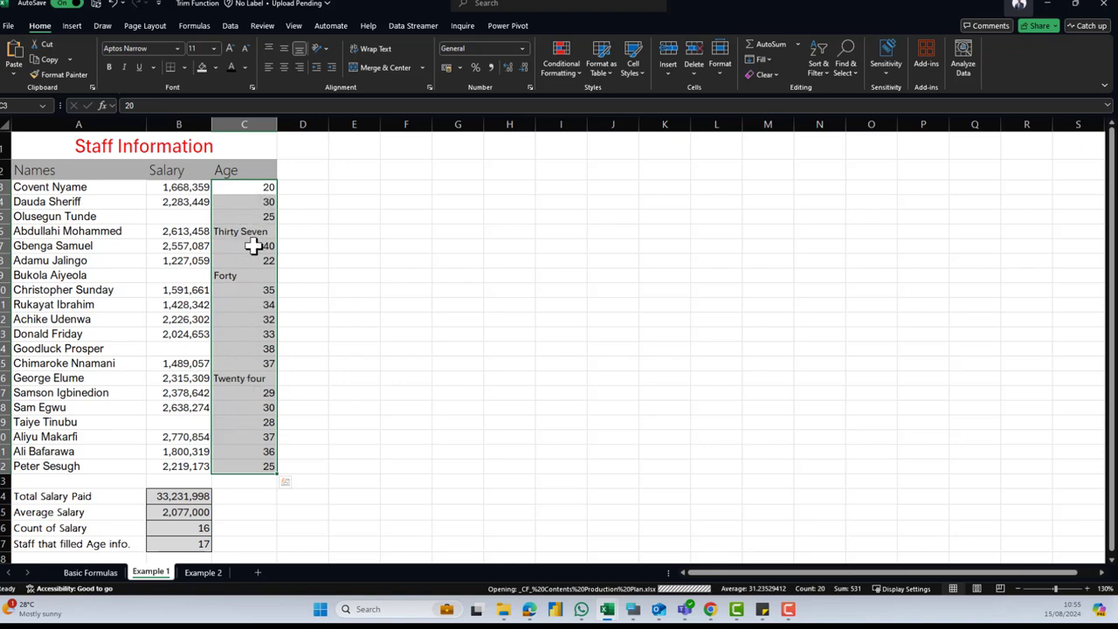
{"action": "left_click", "coordinate": [261, 232]}
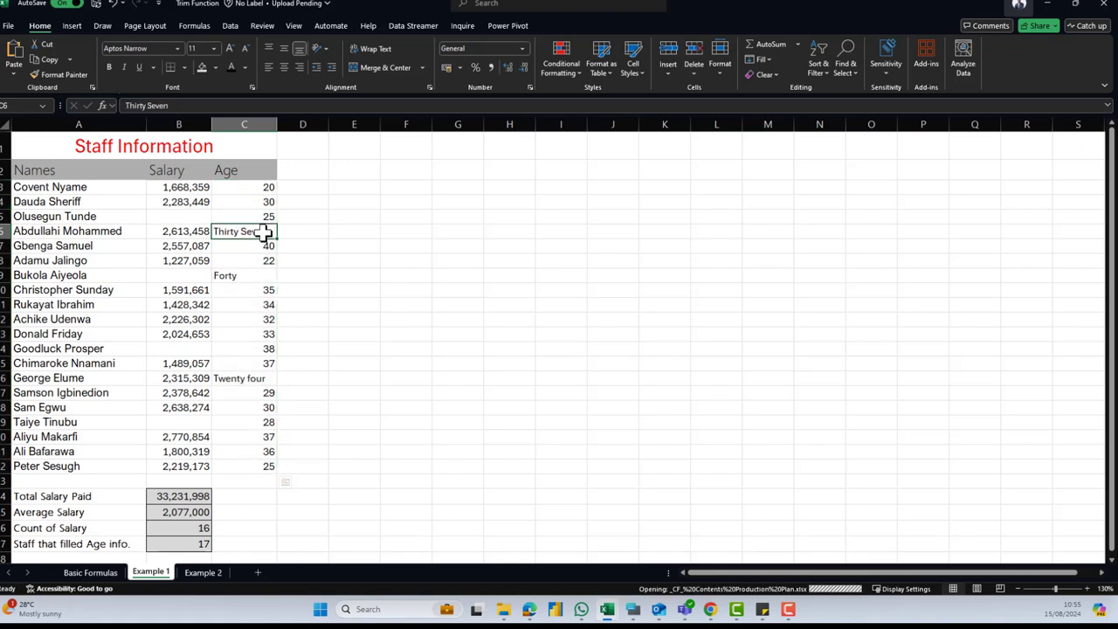
{"action": "left_click", "coordinate": [249, 276]}
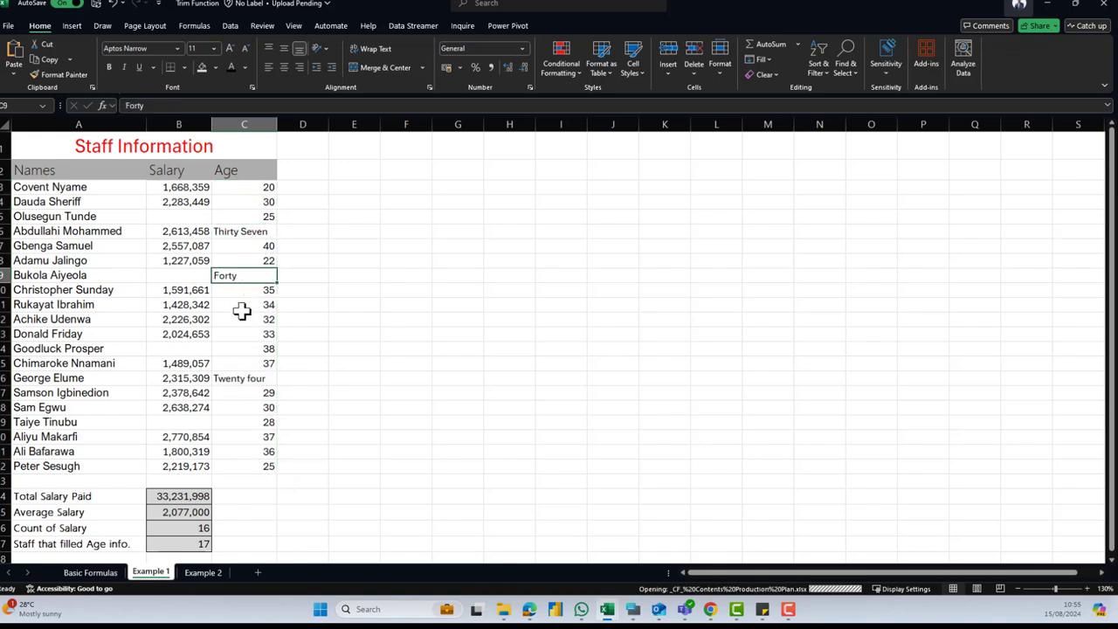
{"action": "left_click", "coordinate": [240, 378]}
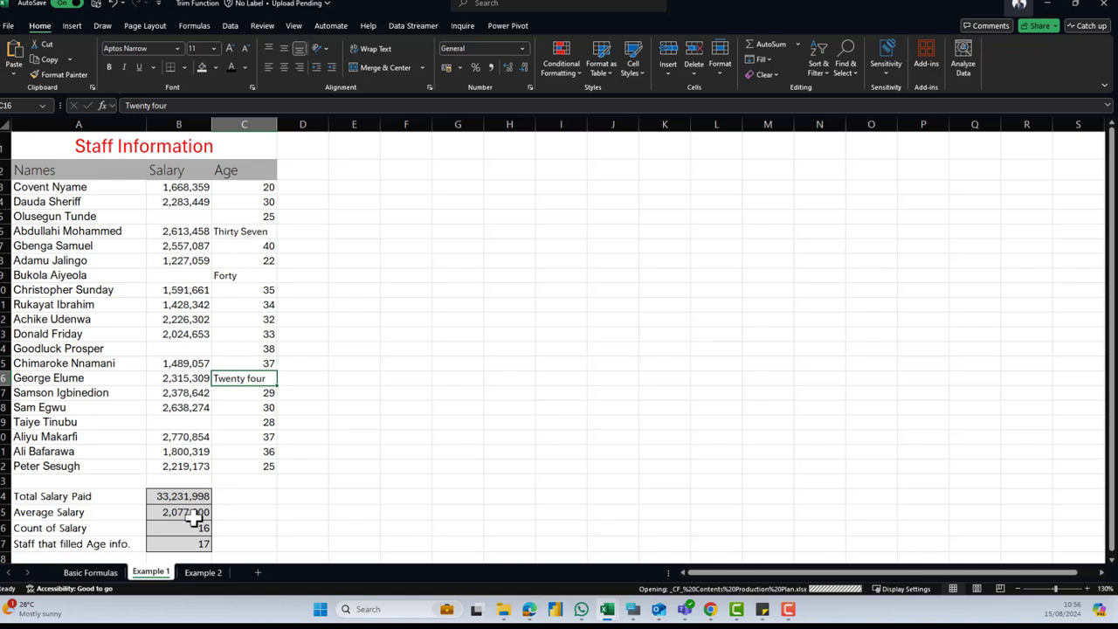
{"action": "left_click", "coordinate": [201, 544]}
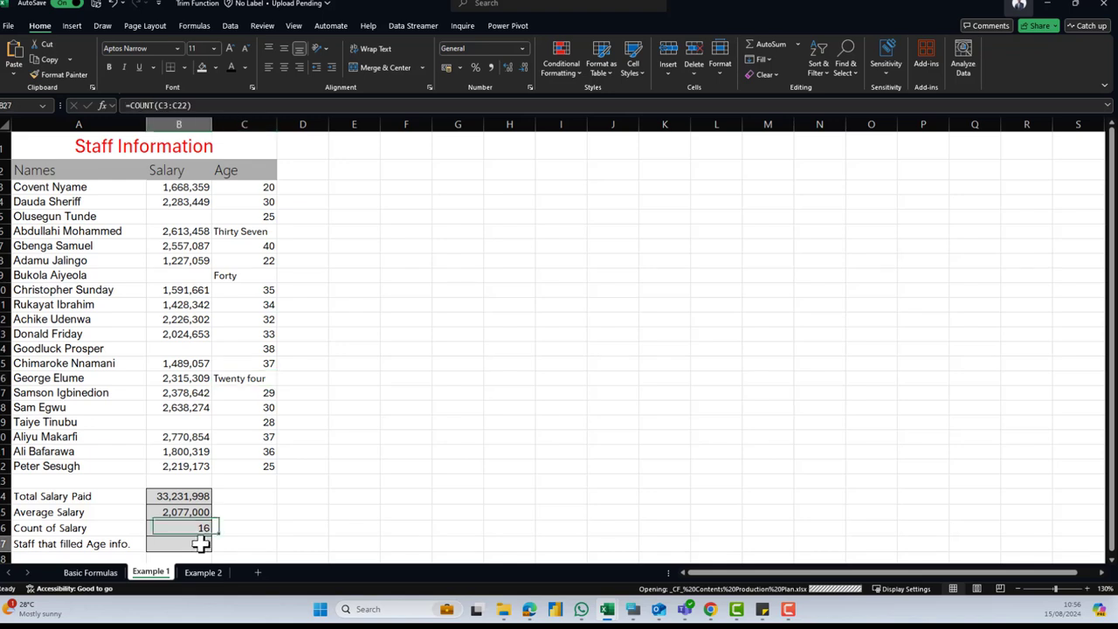
Replace the text ages in C6, C9 and C16 with 37, 40 and 24, then check B27 shows 20.
{"action": "left_click", "coordinate": [250, 231]}
{"action": "type", "text": "37"}
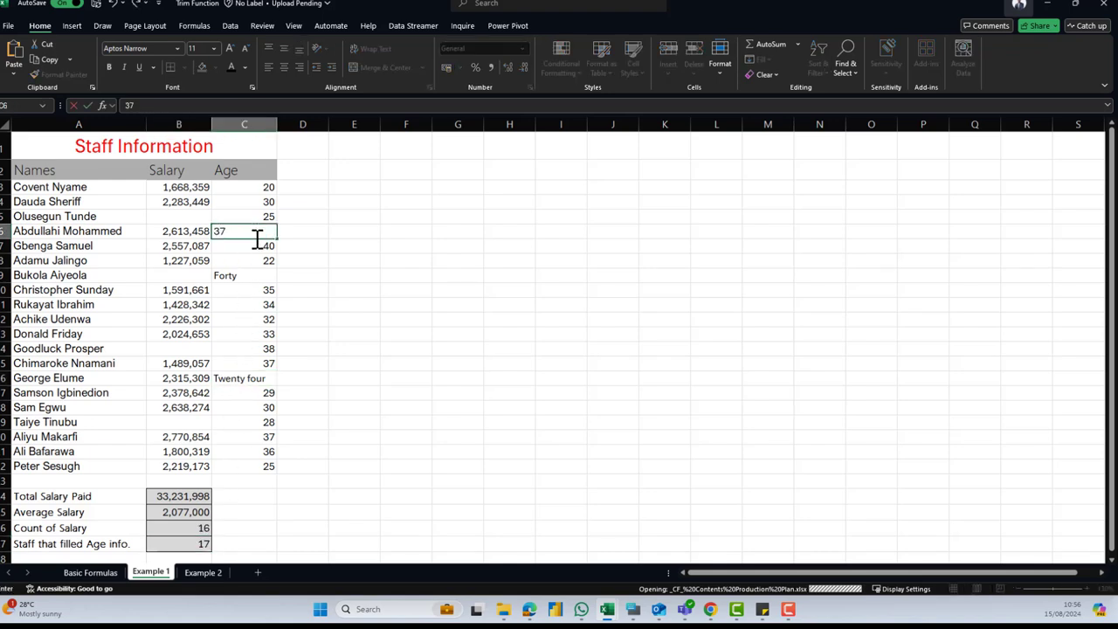
{"action": "key", "text": "Return"}
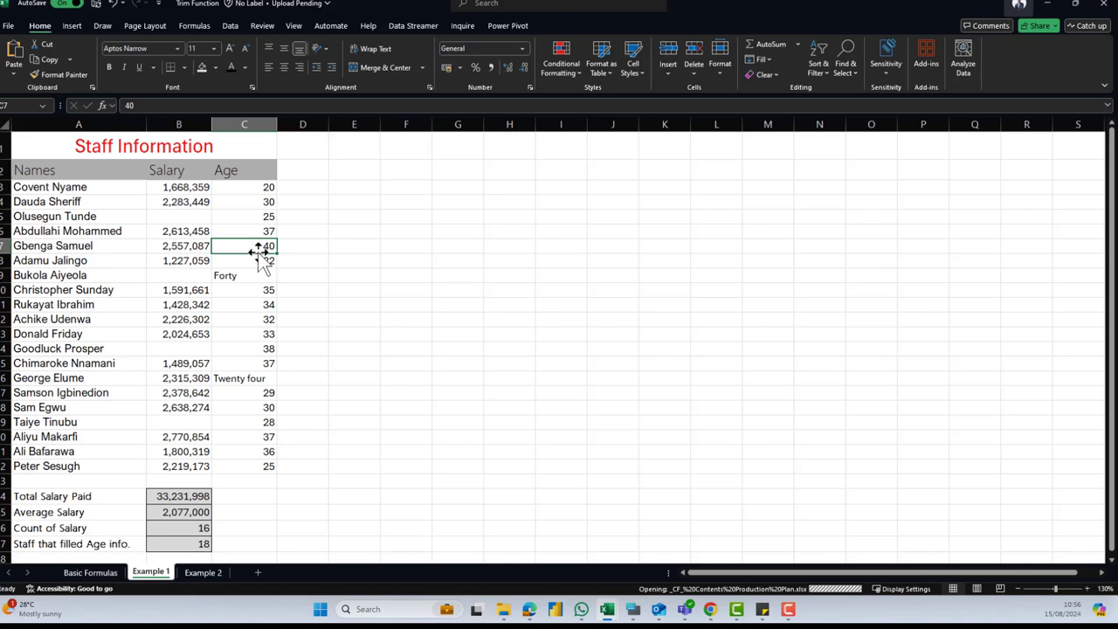
{"action": "left_click", "coordinate": [255, 276]}
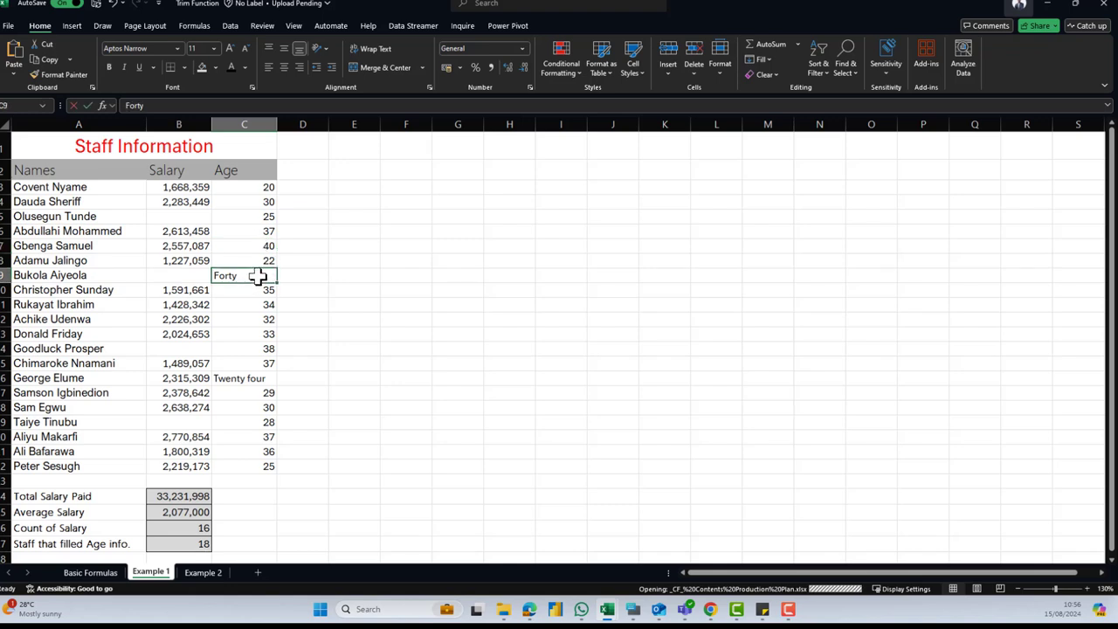
{"action": "type", "text": "40"}
{"action": "key", "text": "Return"}
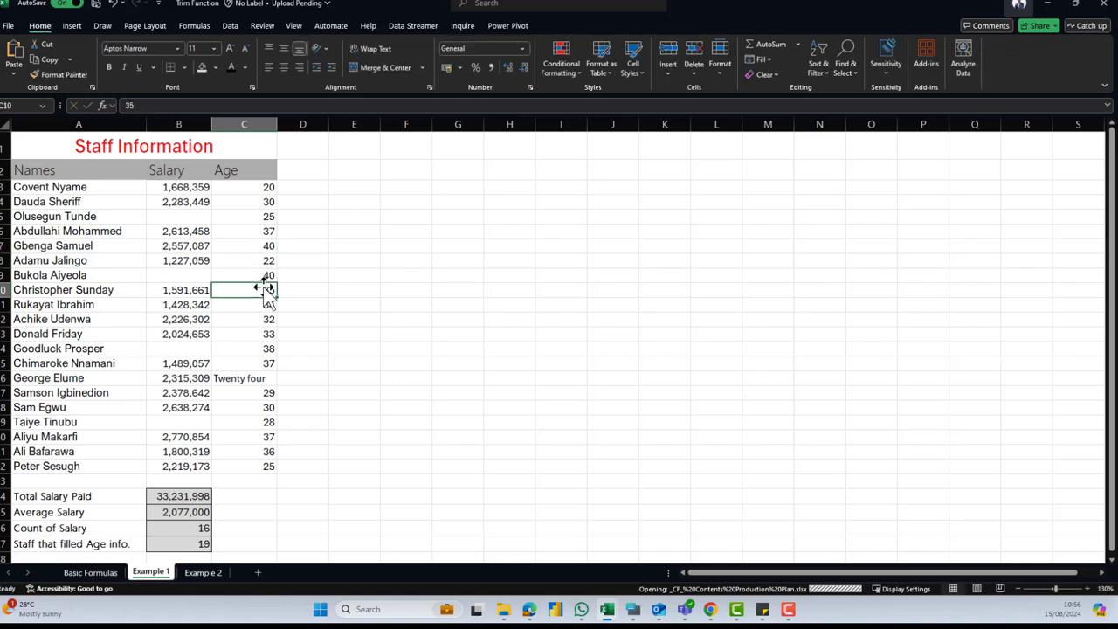
{"action": "left_click", "coordinate": [240, 378]}
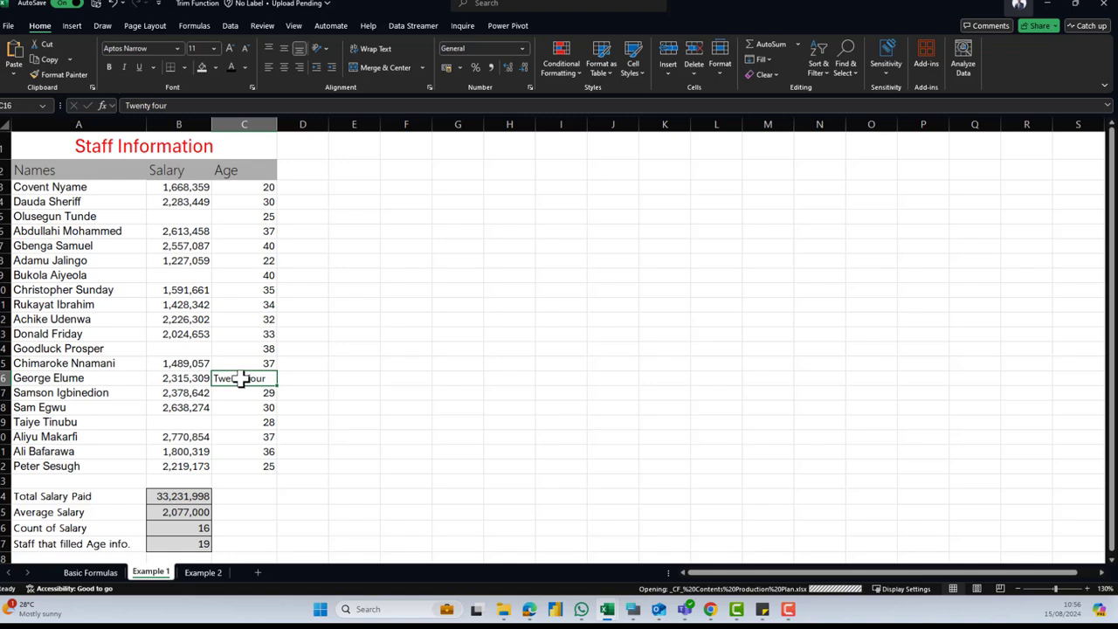
{"action": "type", "text": "24"}
{"action": "key", "text": "Return"}
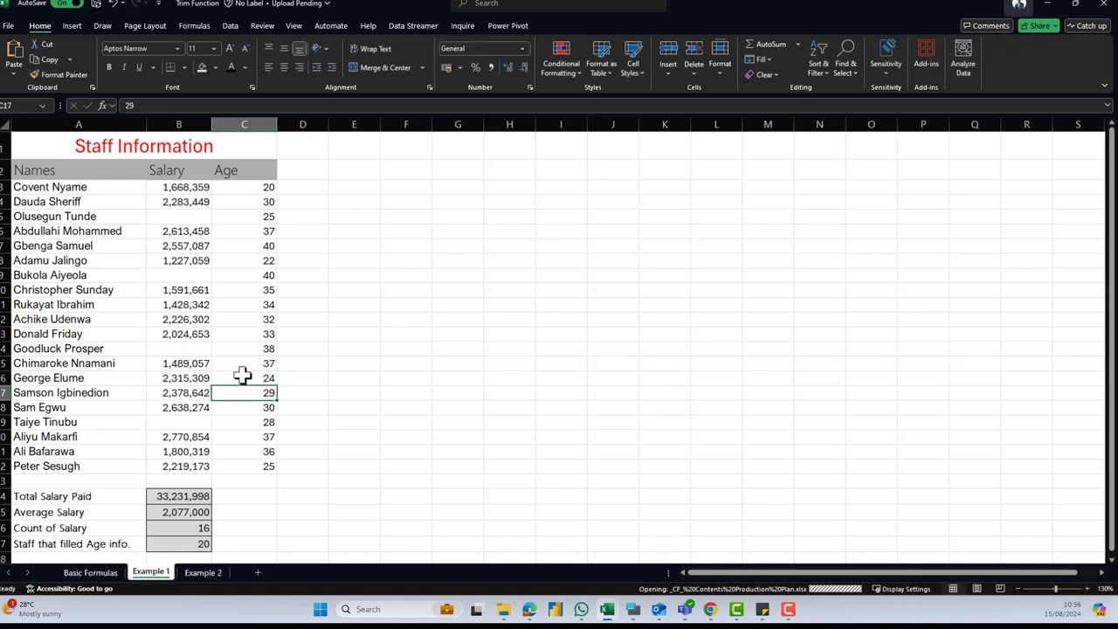
{"action": "left_click", "coordinate": [194, 545]}
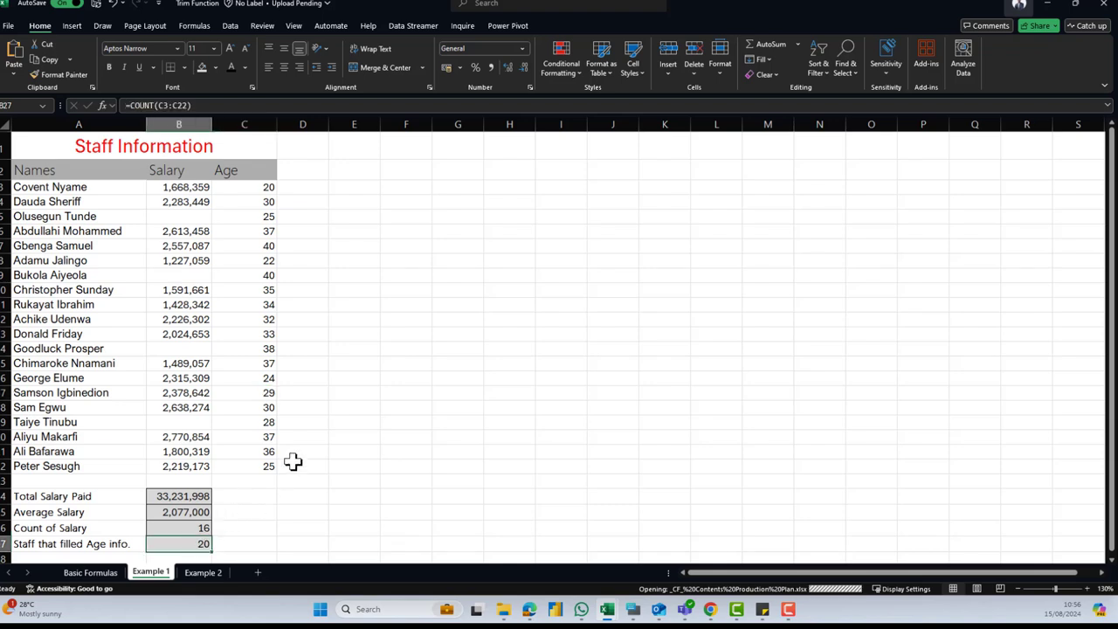